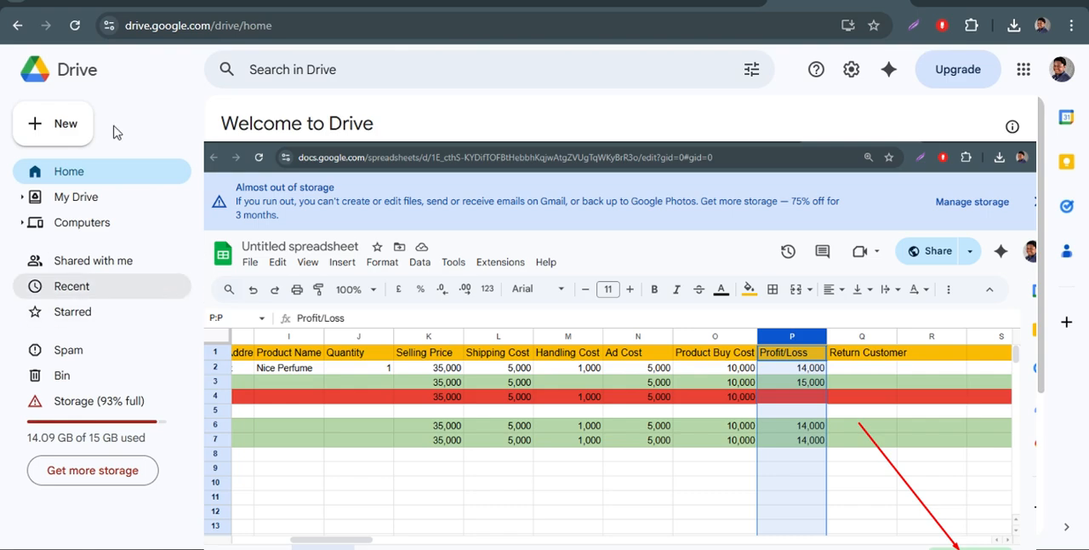
Start a new file in Drive and look through the order-tracking columns of the untitled spreadsheet.
click(57, 134)
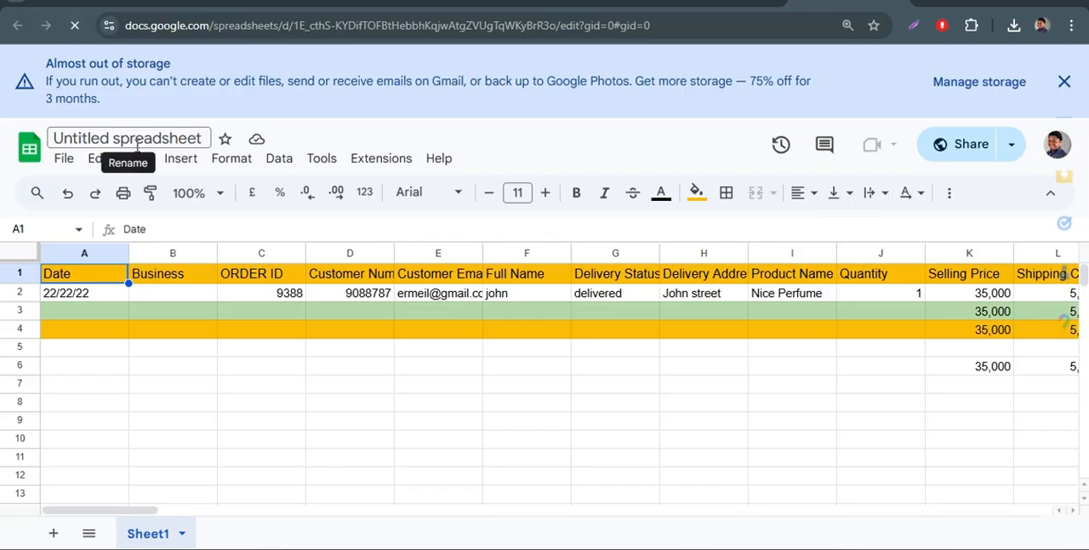
click(83, 137)
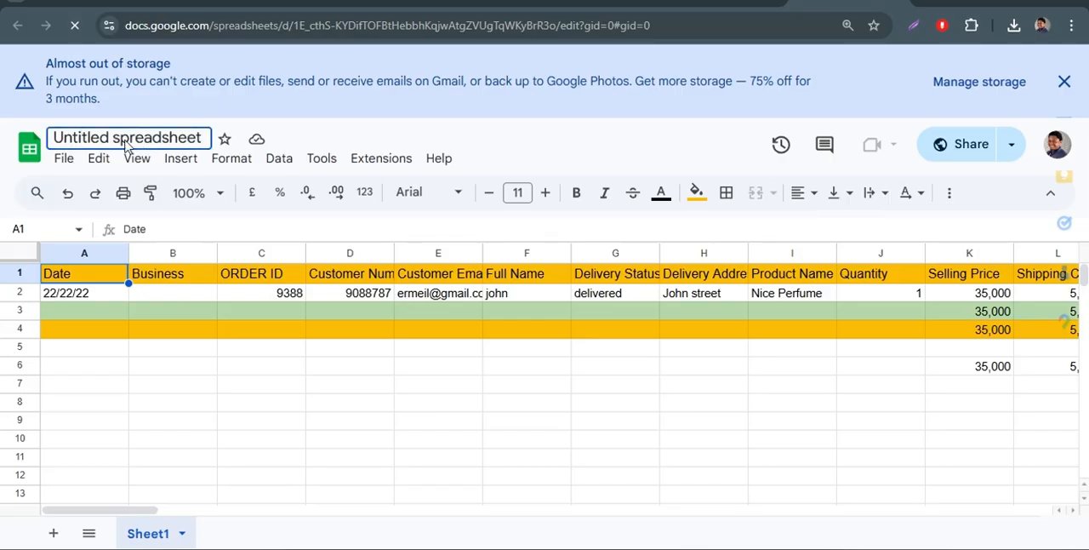
click(442, 390)
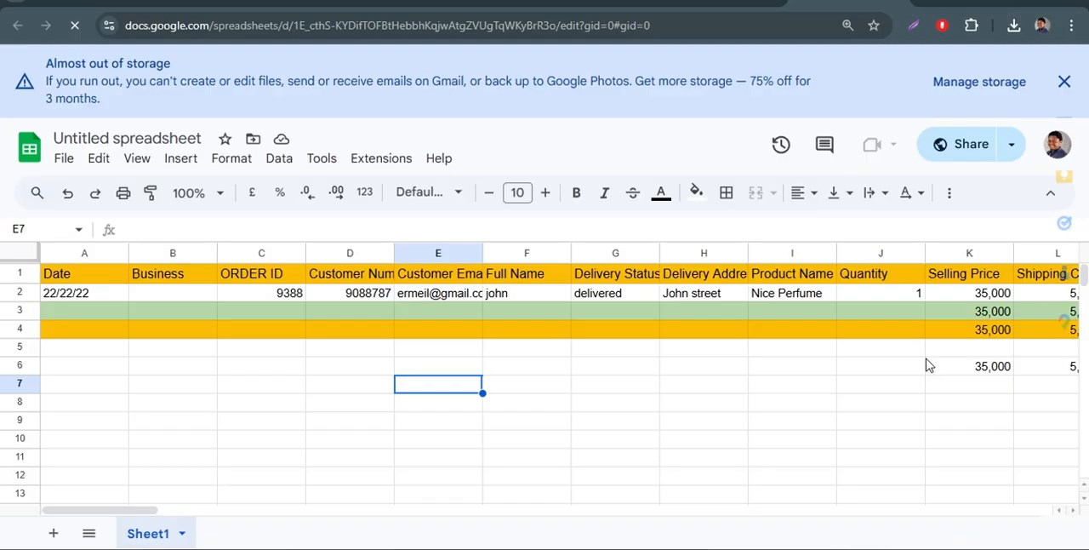
scroll(928, 365, right, 5)
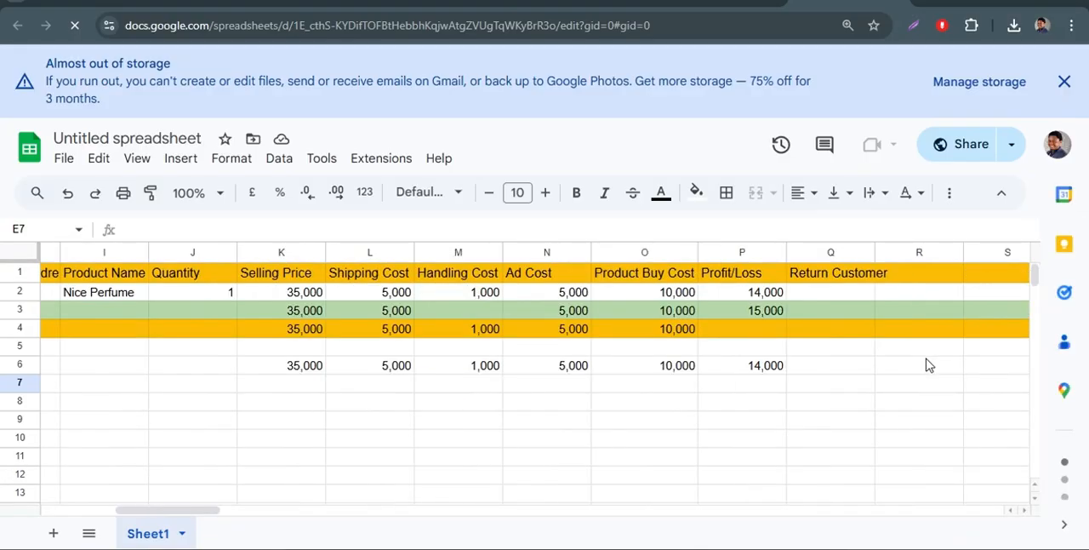
scroll(928, 365, left, 5)
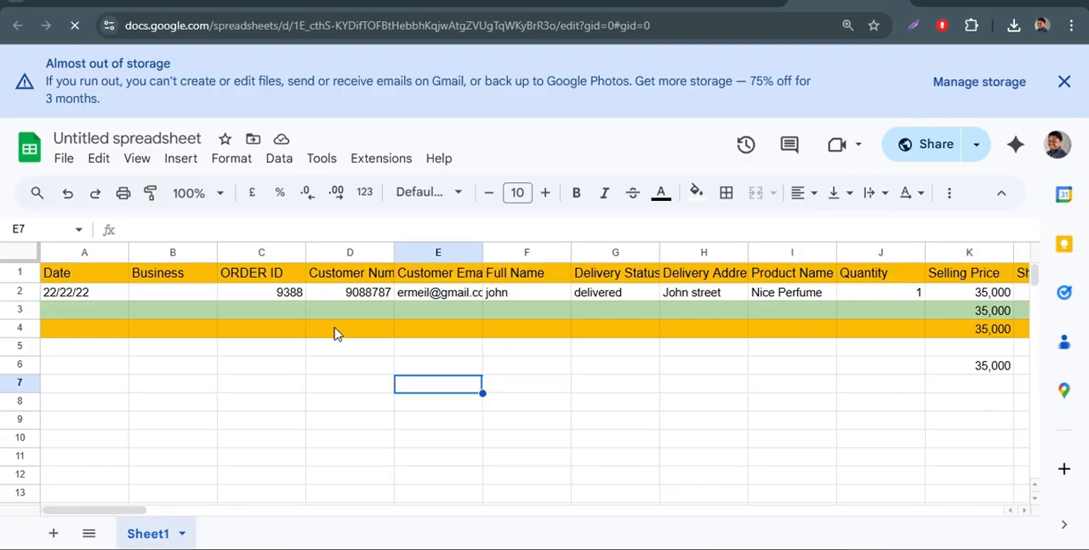
Fill row 4 of the order sheet with red.
click(694, 193)
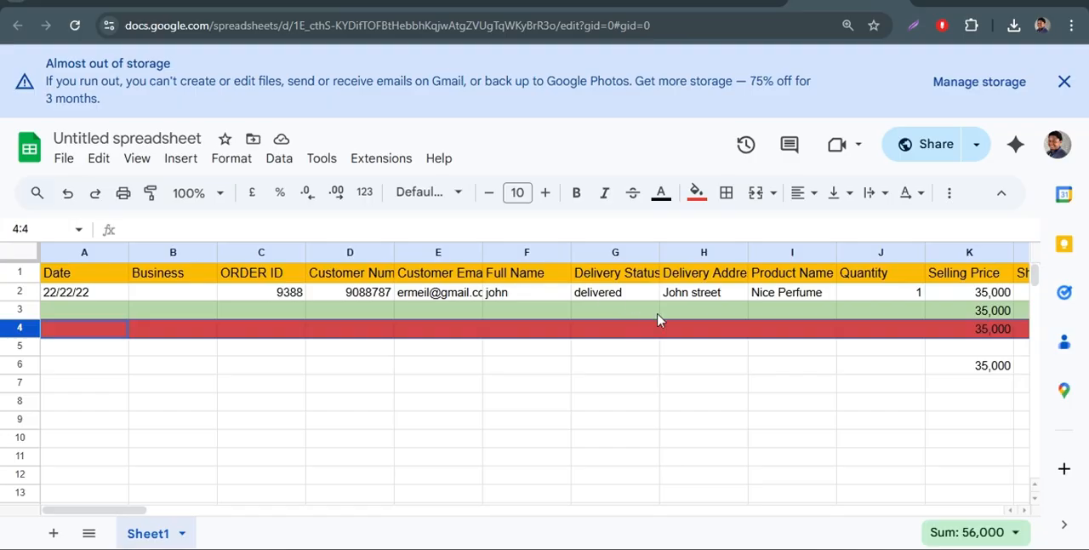
Examine the price and cost columns and the Profit/Loss formulas in P2 and P3.
scroll(657, 320, right, 3)
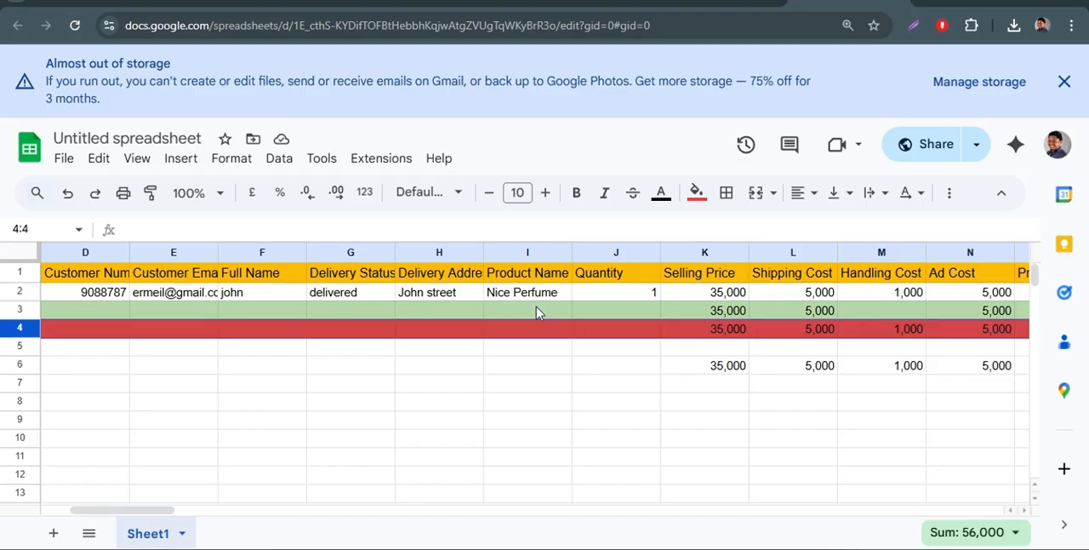
scroll(553, 315, right, 2)
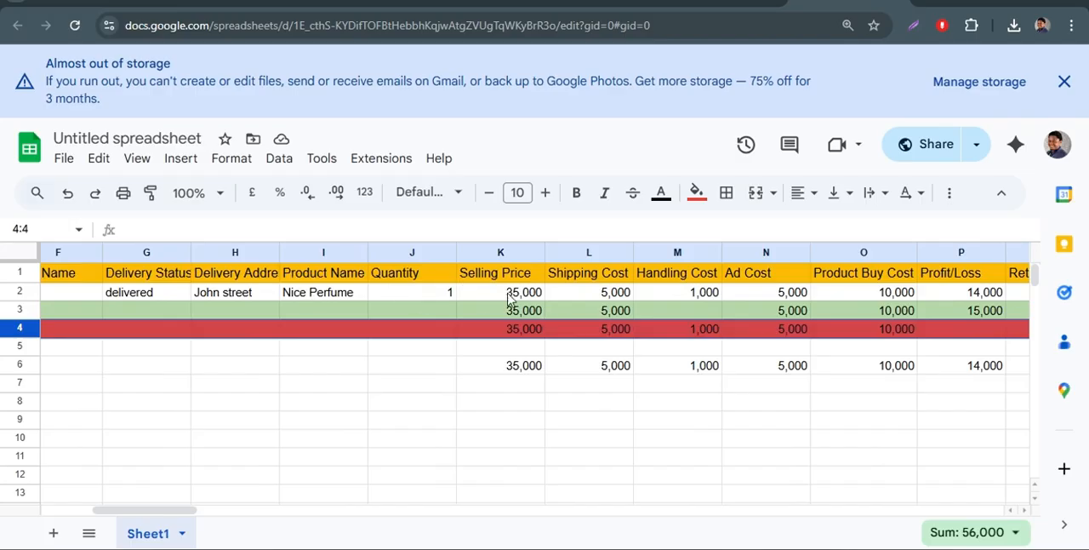
scroll(527, 311, right, 3)
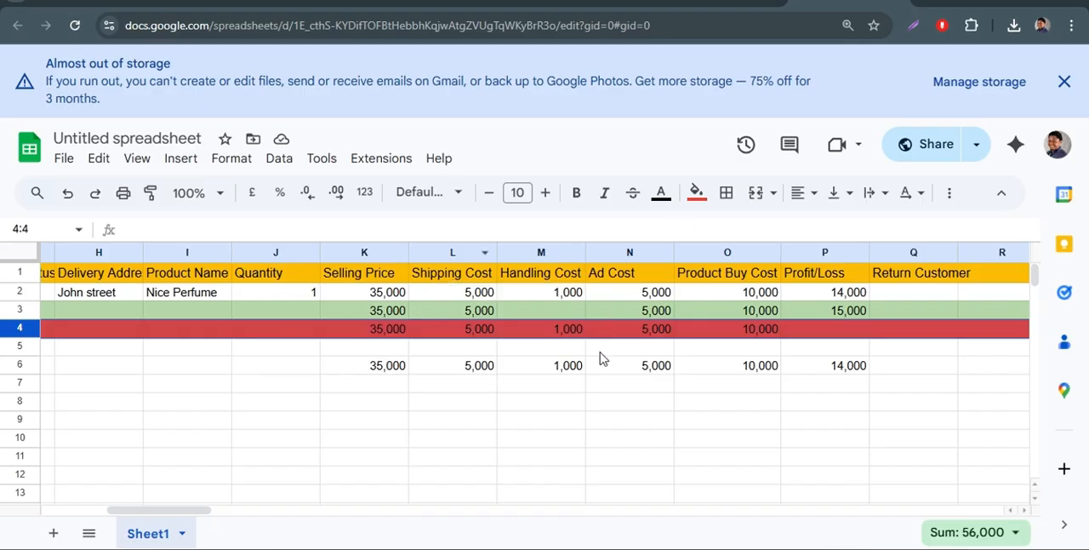
scroll(600, 362, right, 2)
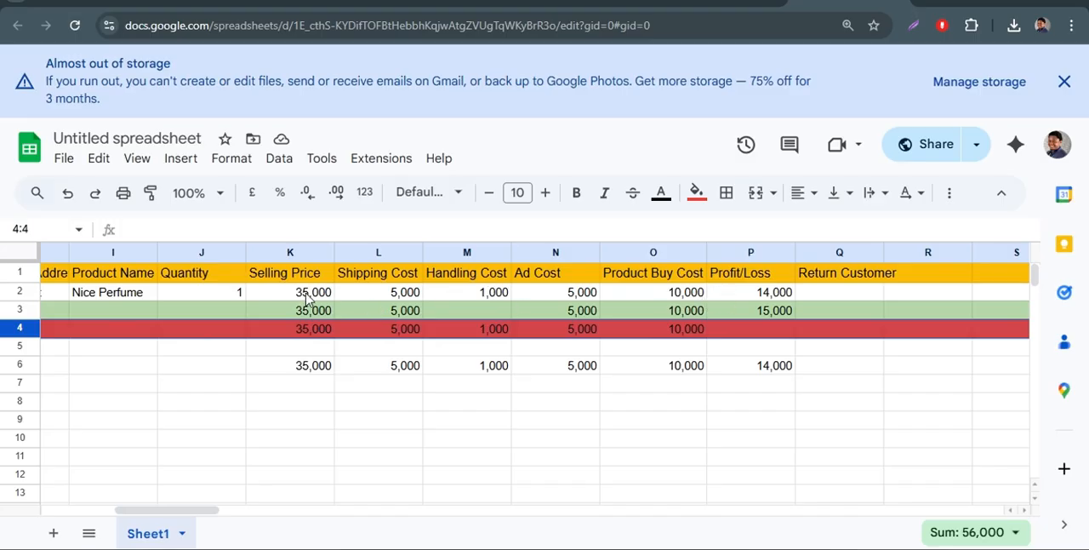
click(750, 292)
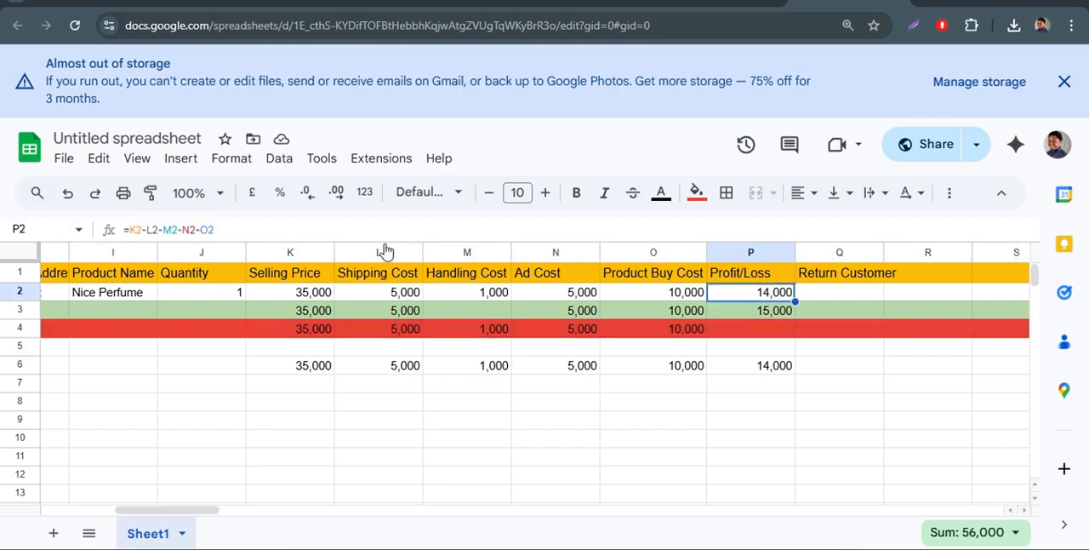
click(133, 232)
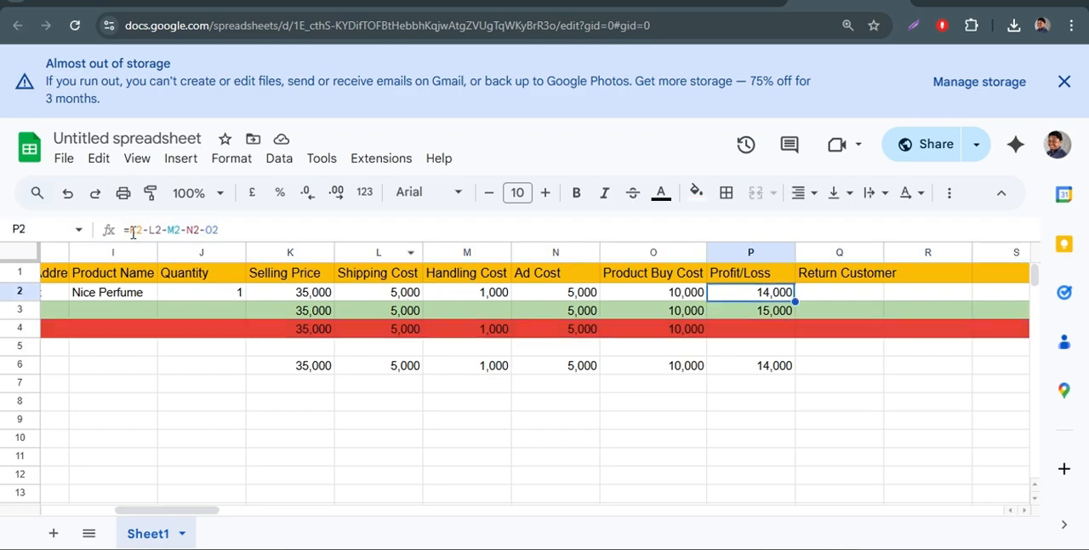
drag(132, 232, 263, 224)
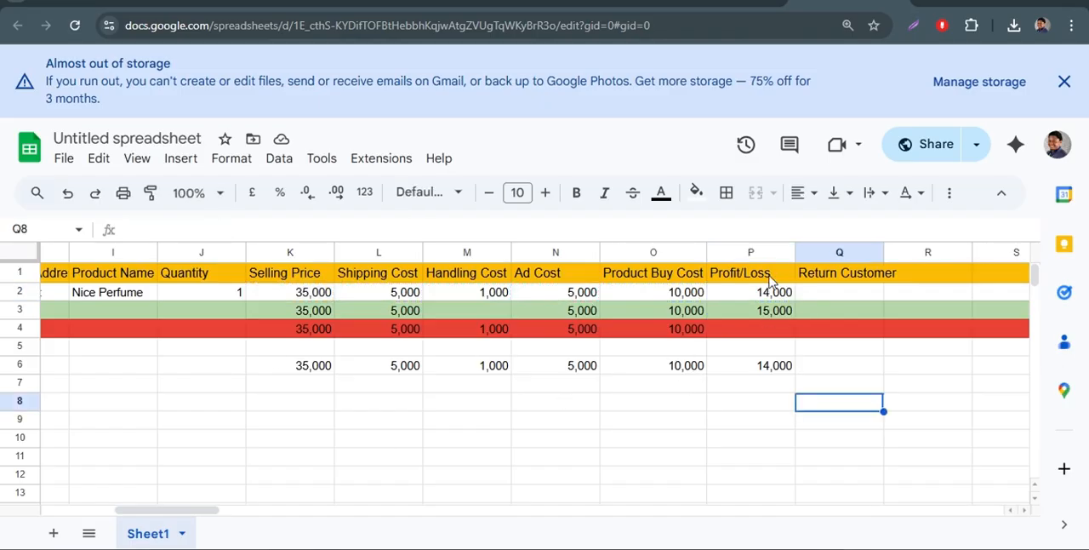
click(777, 316)
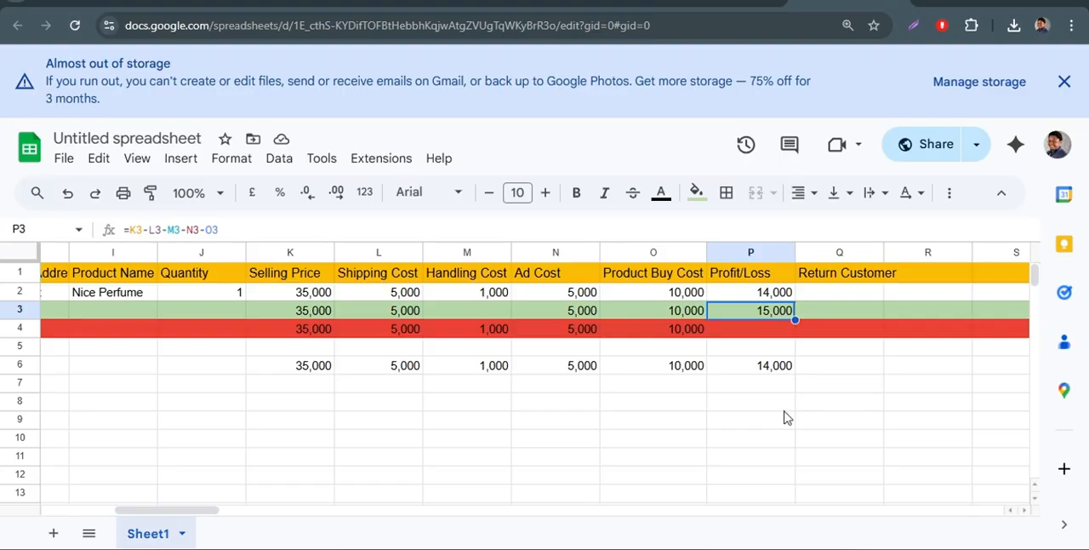
Copy the selling price, cost and profit cells K6:P6 and paste them into row 7 starting at K7.
click(255, 366)
drag(563, 352, 702, 370)
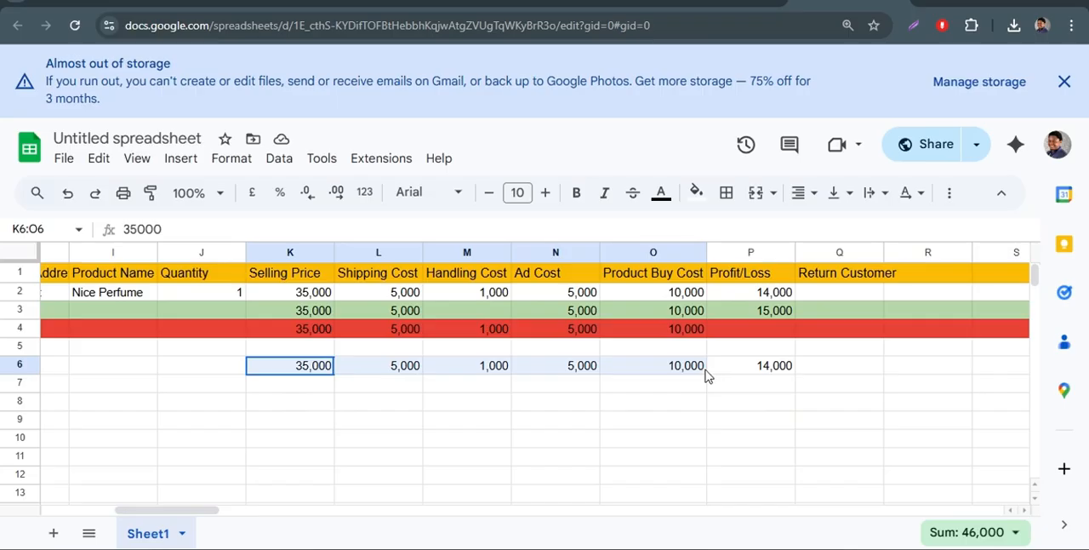
drag(711, 372, 360, 376)
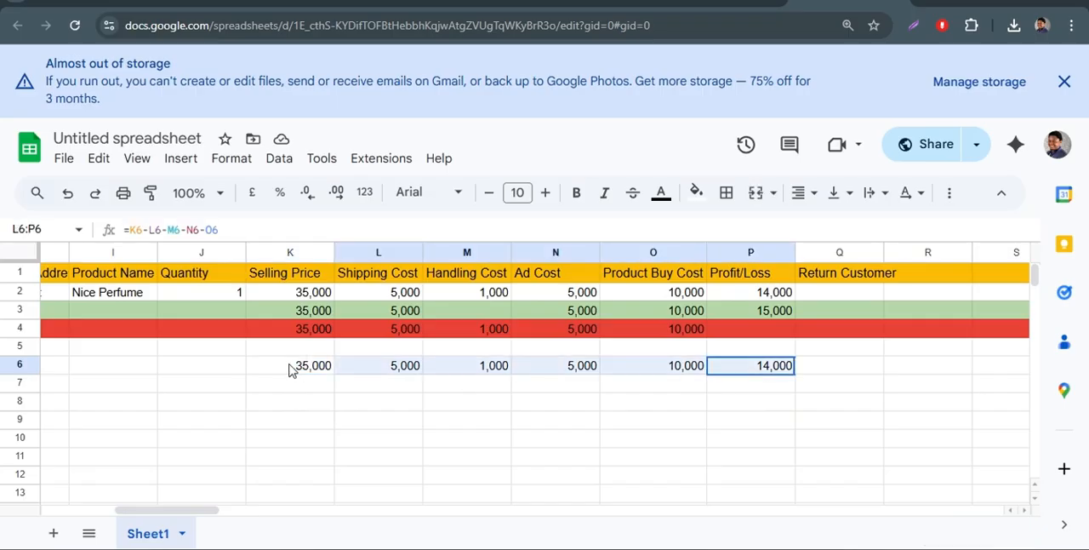
drag(289, 370, 278, 370)
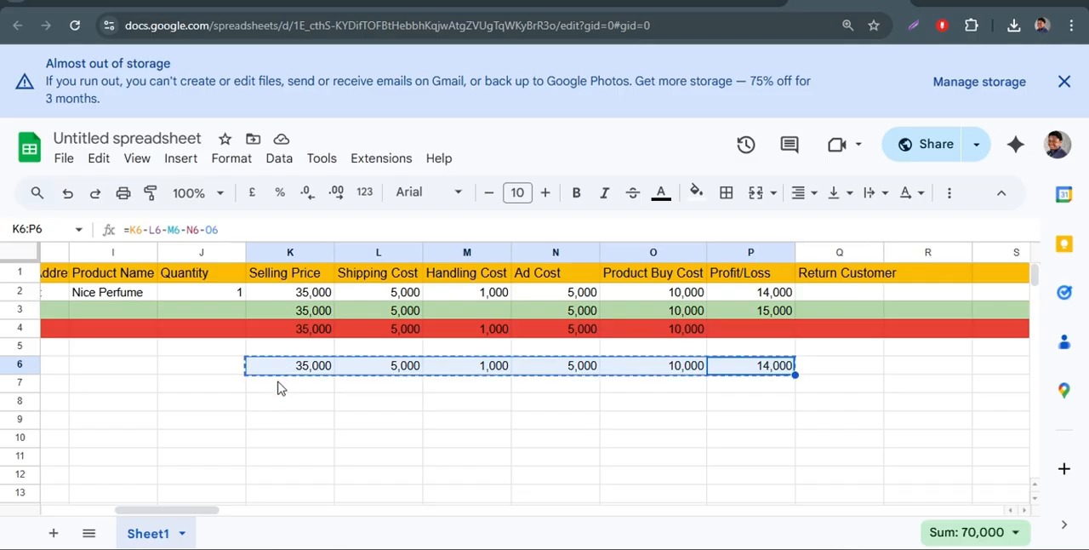
key(ctrl+c)
click(282, 384)
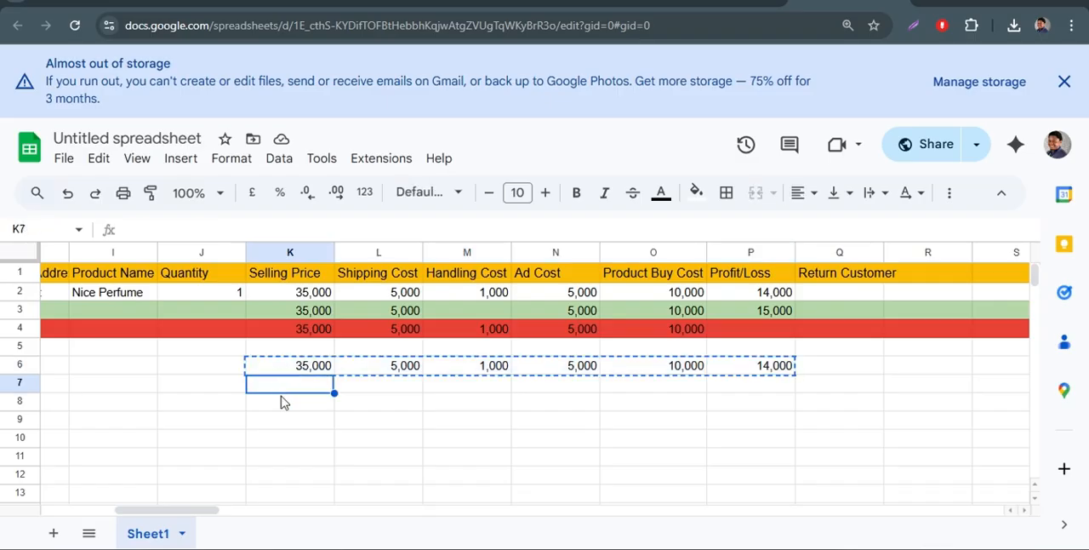
key(ctrl+v)
click(281, 403)
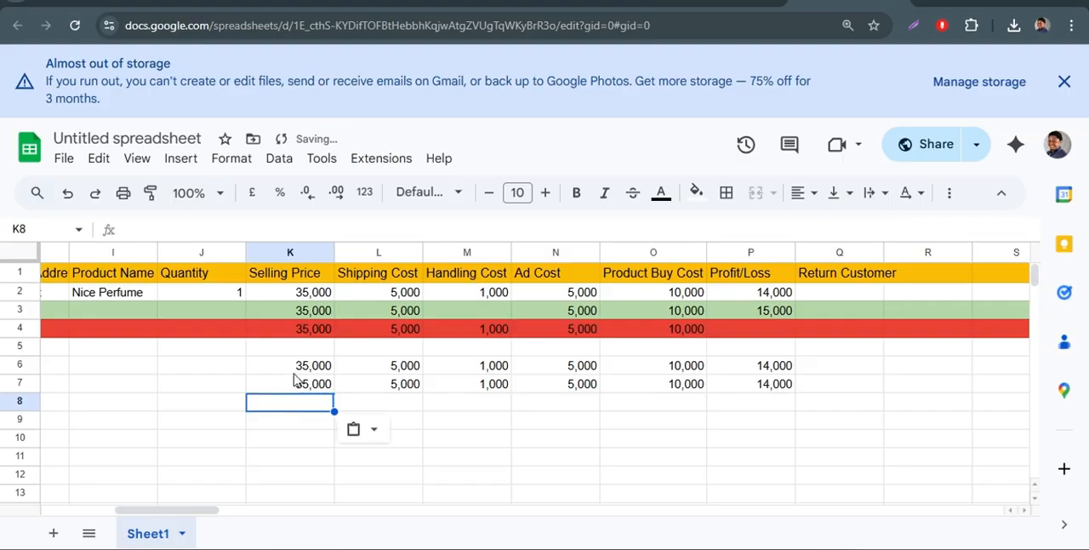
click(242, 383)
shift+click(693, 387)
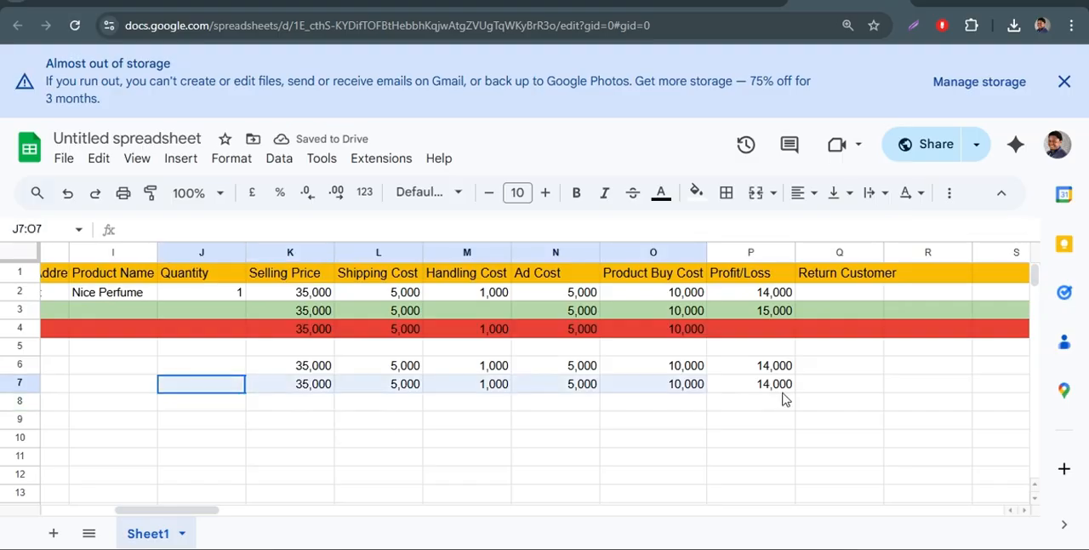
shift+click(784, 399)
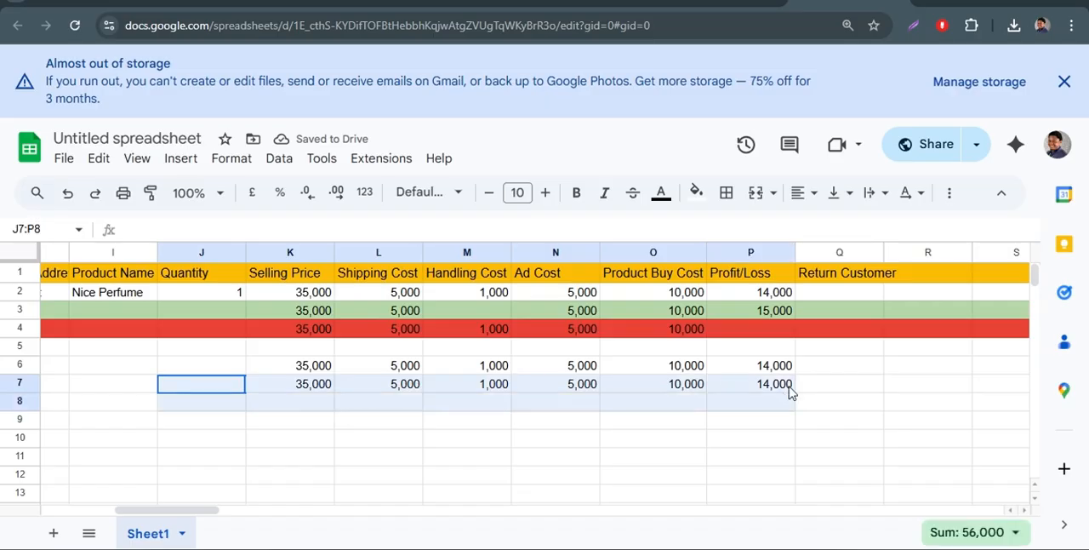
shift+click(789, 388)
click(834, 379)
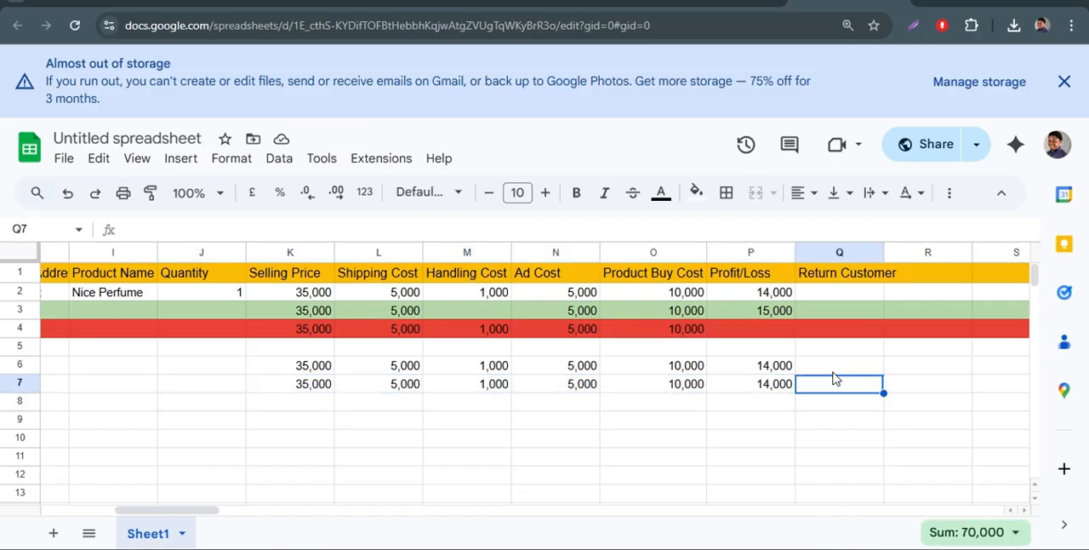
Clear the Profit/Loss cells P6 and P7.
click(774, 372)
key(Delete)
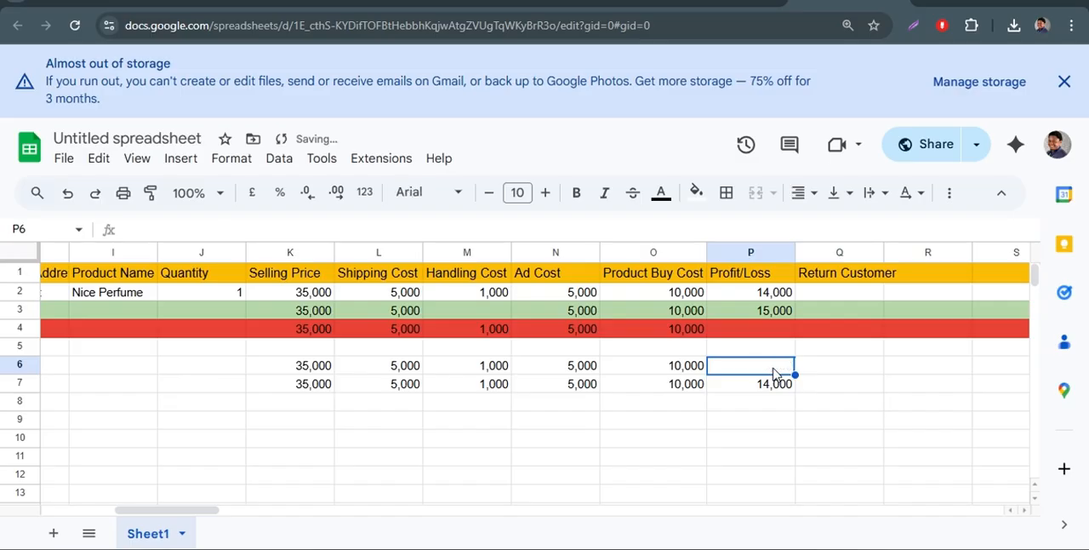
click(766, 385)
key(Delete)
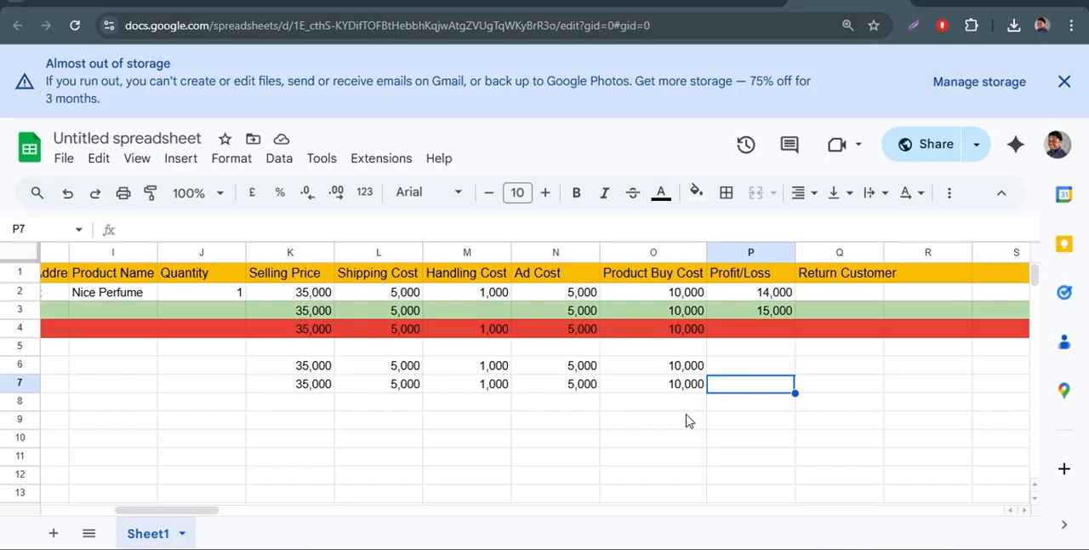
Extend the Profit/Loss formula from P3 down through P7.
click(770, 315)
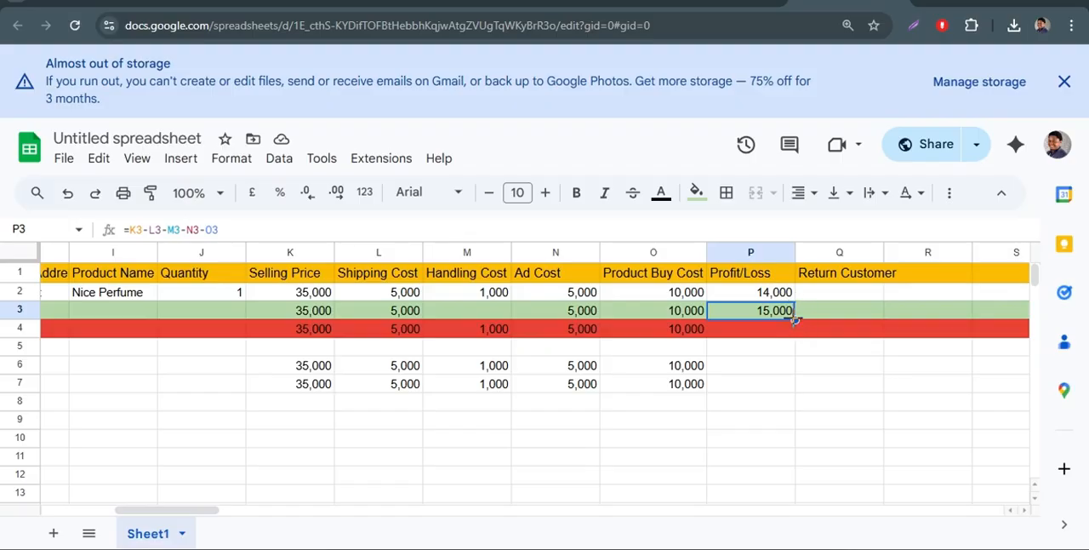
drag(793, 319, 796, 384)
drag(796, 384, 799, 392)
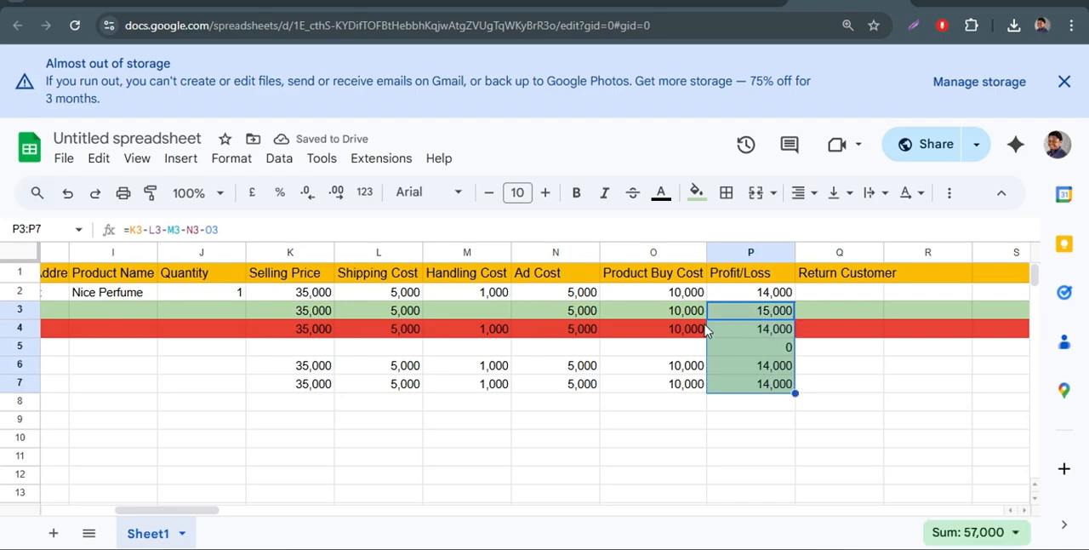
Clear the Profit/Loss value in P4 and fill that cell with red to match its row.
click(761, 332)
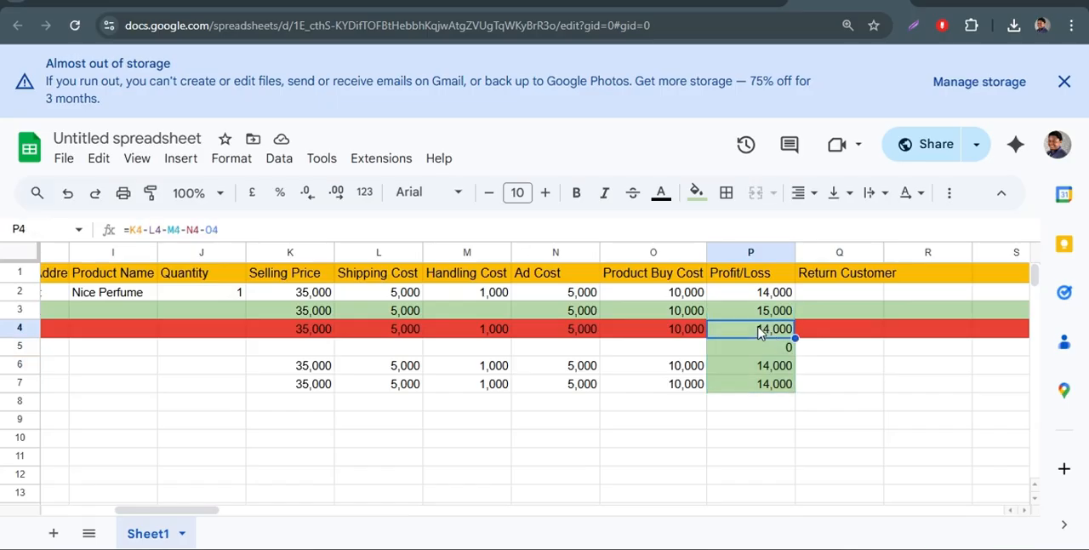
key(Delete)
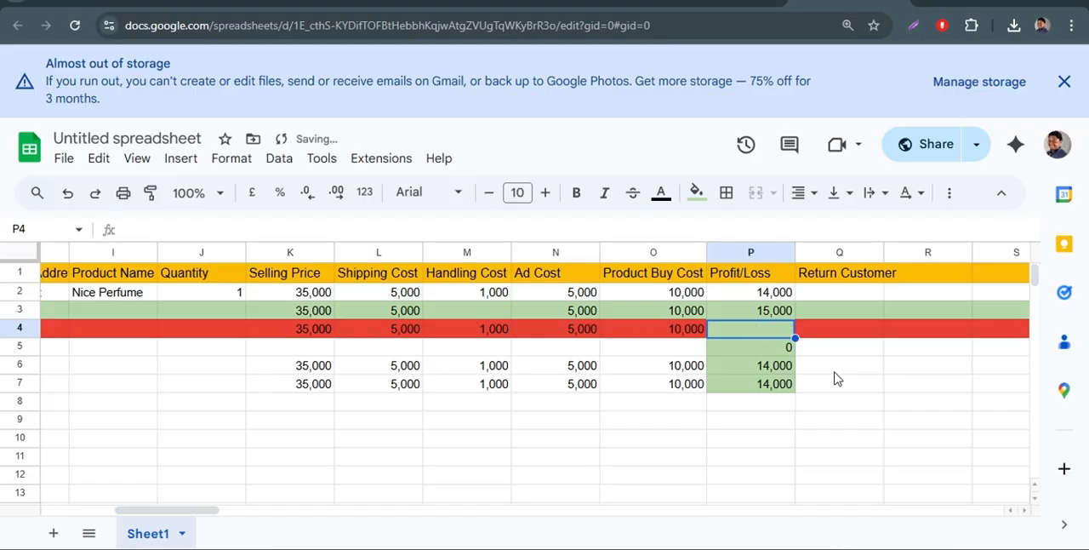
click(696, 194)
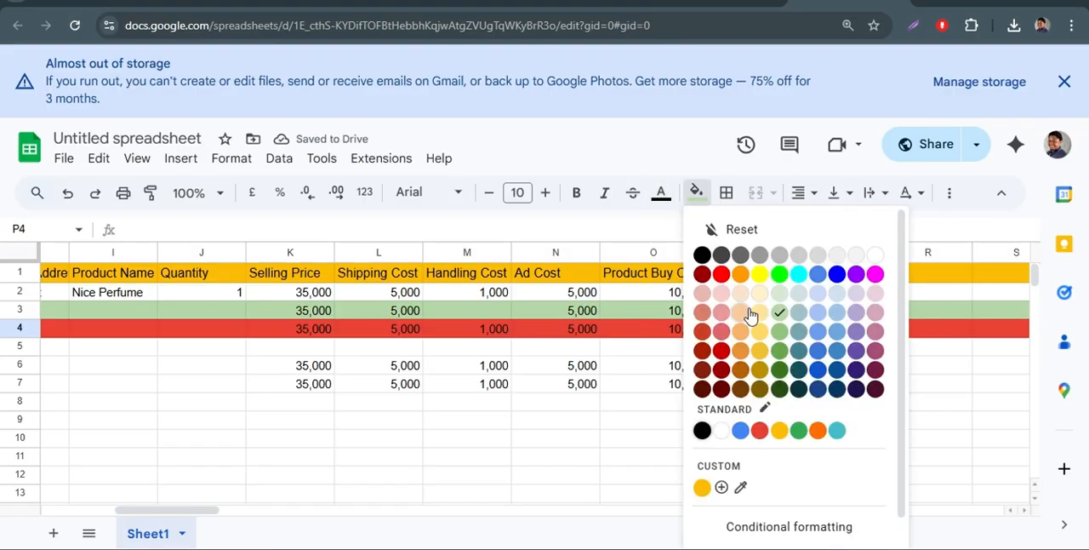
click(762, 431)
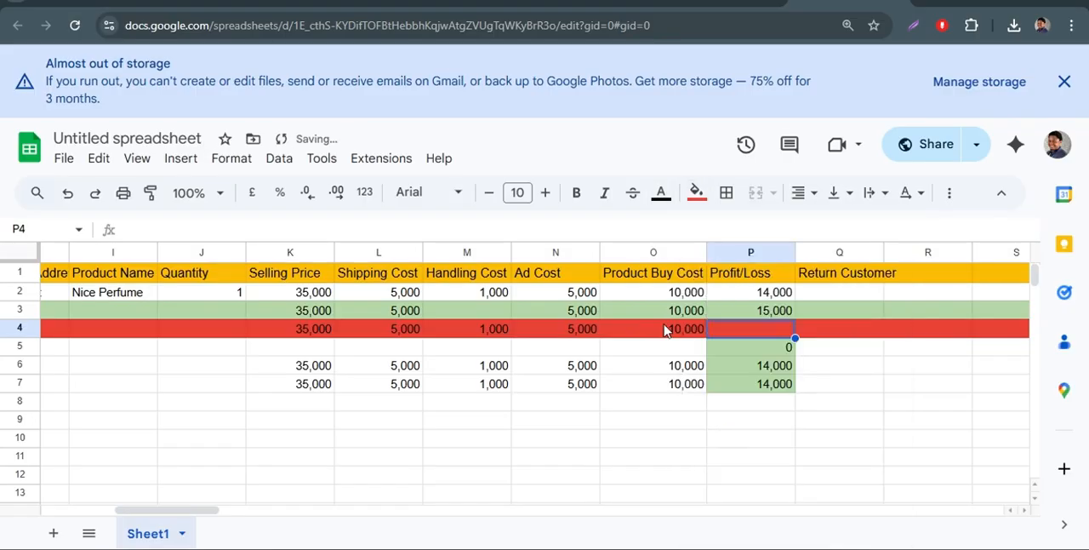
Clear the Profit/Loss value in P5 and fill that cell with white.
click(724, 353)
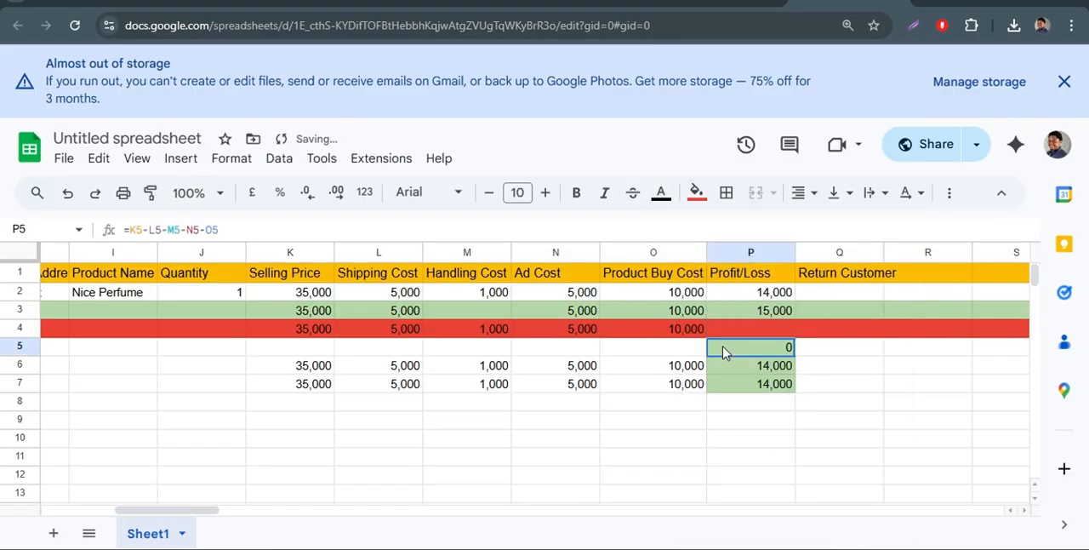
key(Delete)
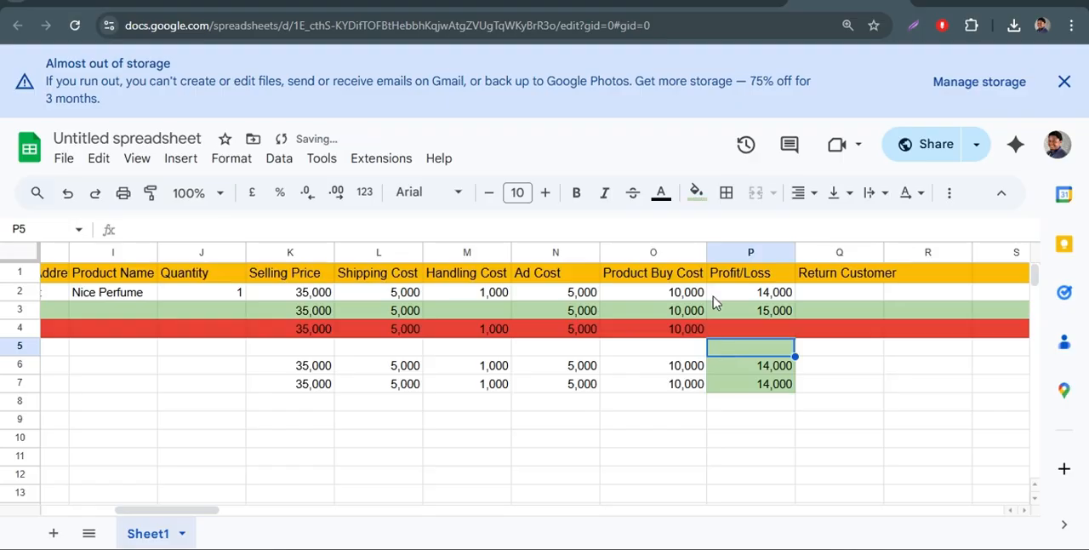
click(696, 194)
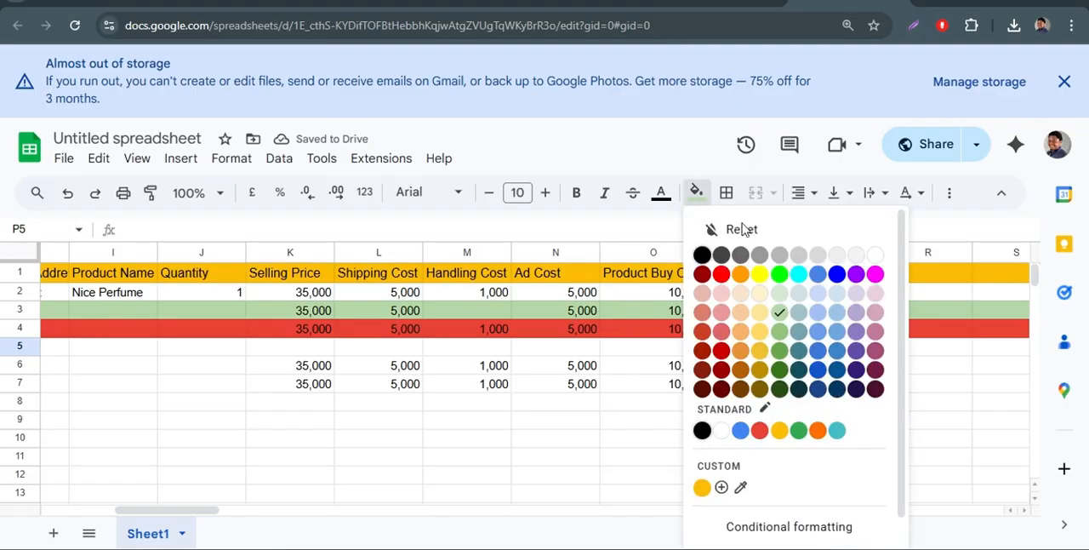
click(722, 432)
click(831, 351)
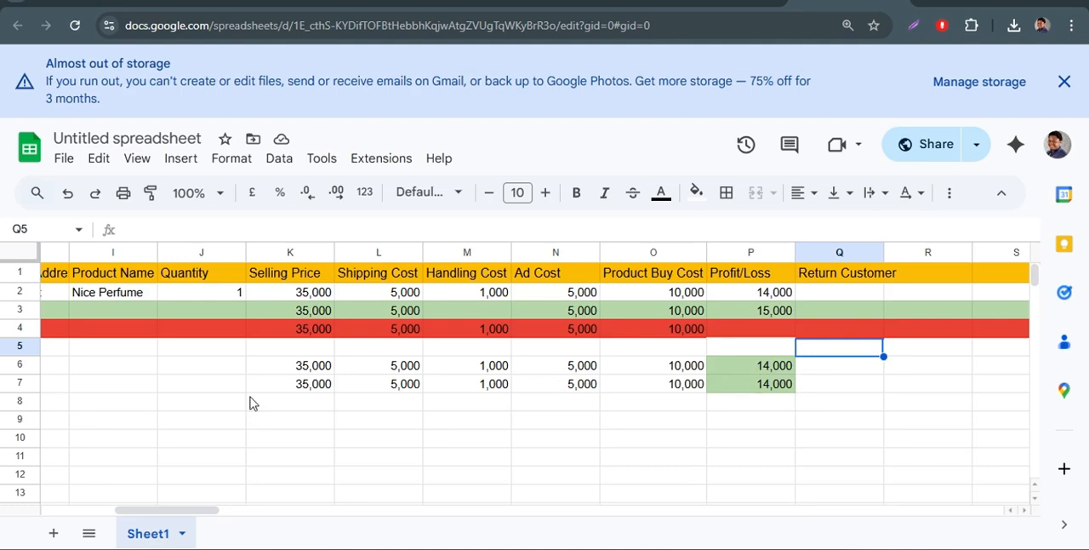
Fill the entire row 6 with light green.
click(5, 362)
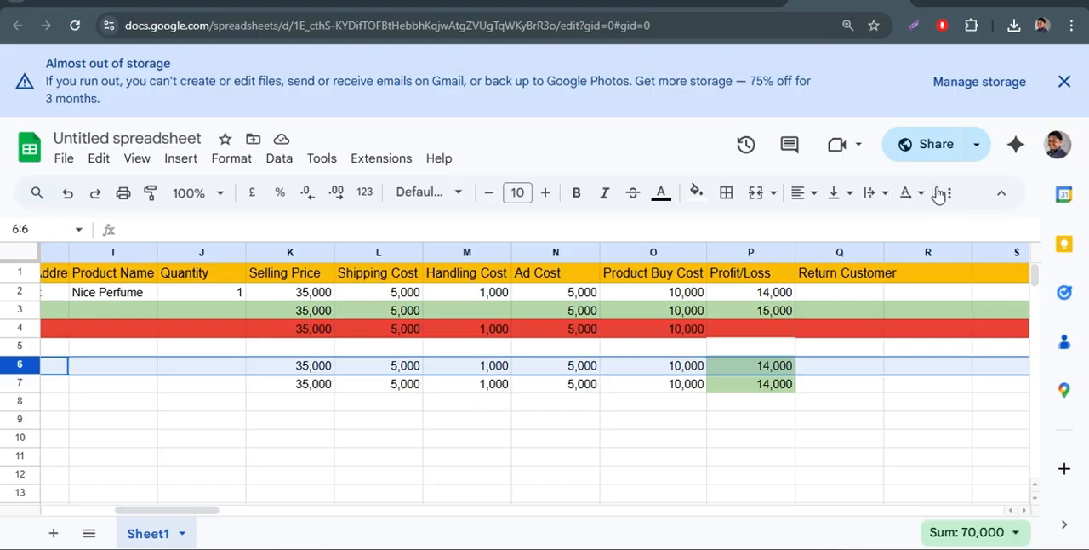
click(695, 192)
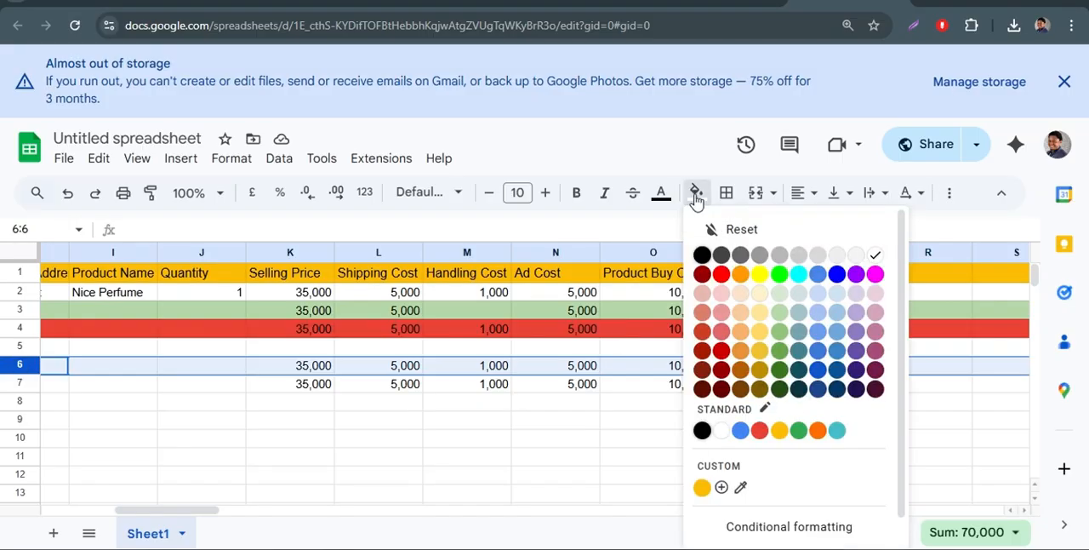
click(779, 325)
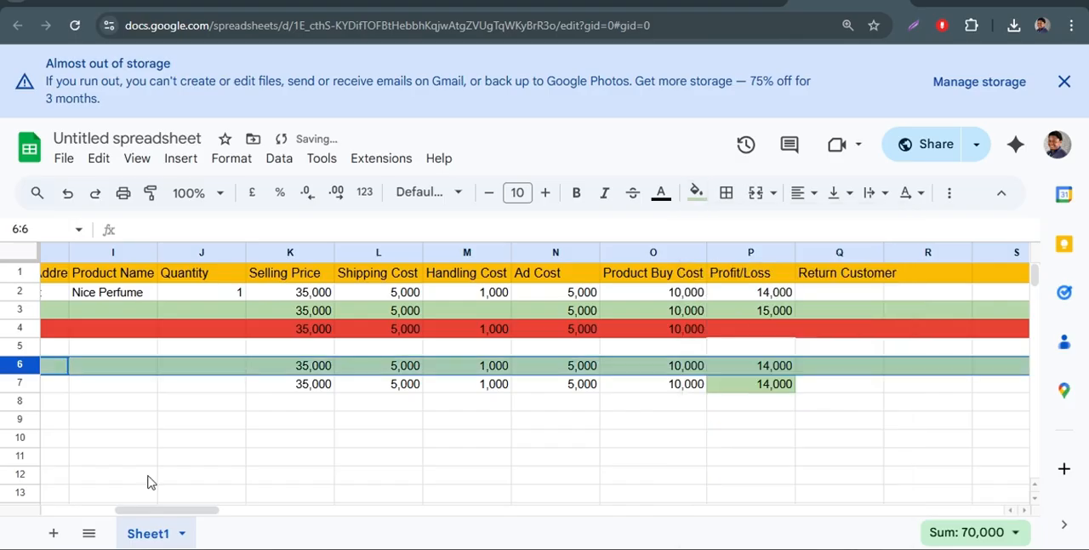